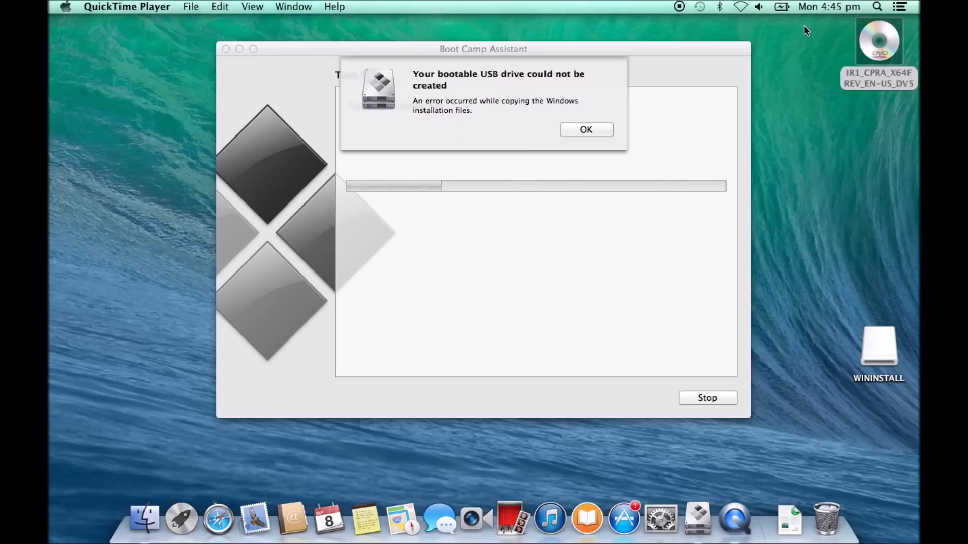
Step: Dismiss the failed-copy error and stop the stalled Windows file copy
left_click_drag(878, 48, 882, 56)
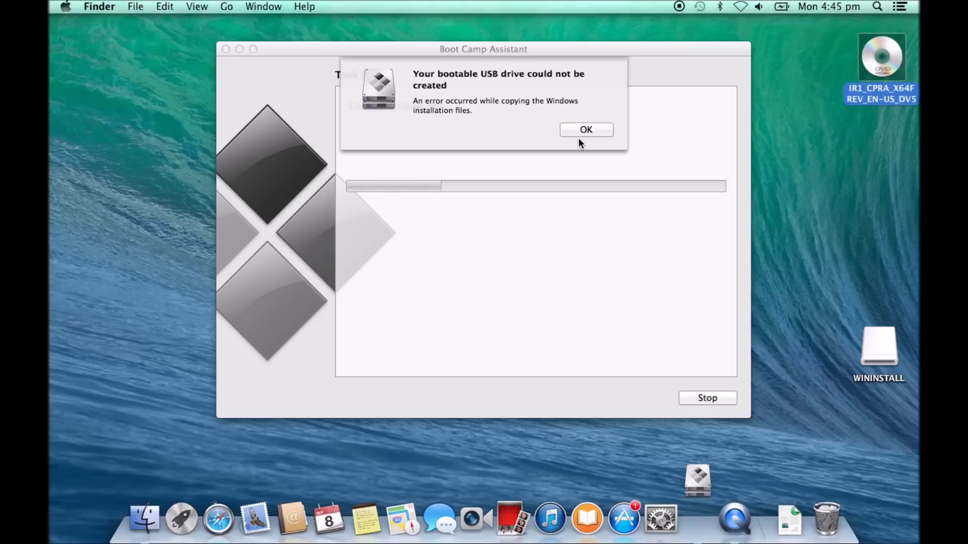
left_click(594, 130)
left_click(593, 130)
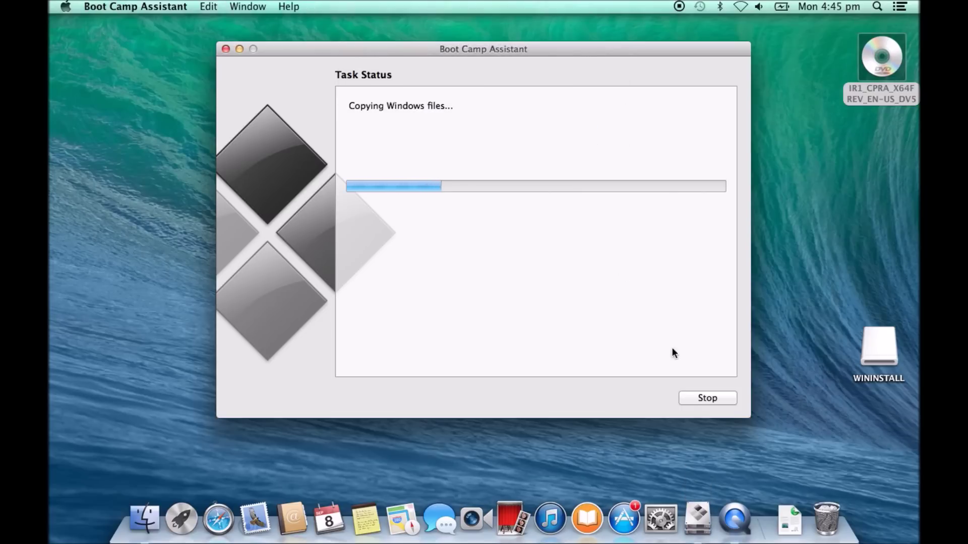
left_click(696, 399)
Step: Relaunch Boot Camp Assistant via Spotlight and advance to the Create Bootable USB Drive page
left_click(877, 7)
type("qui")
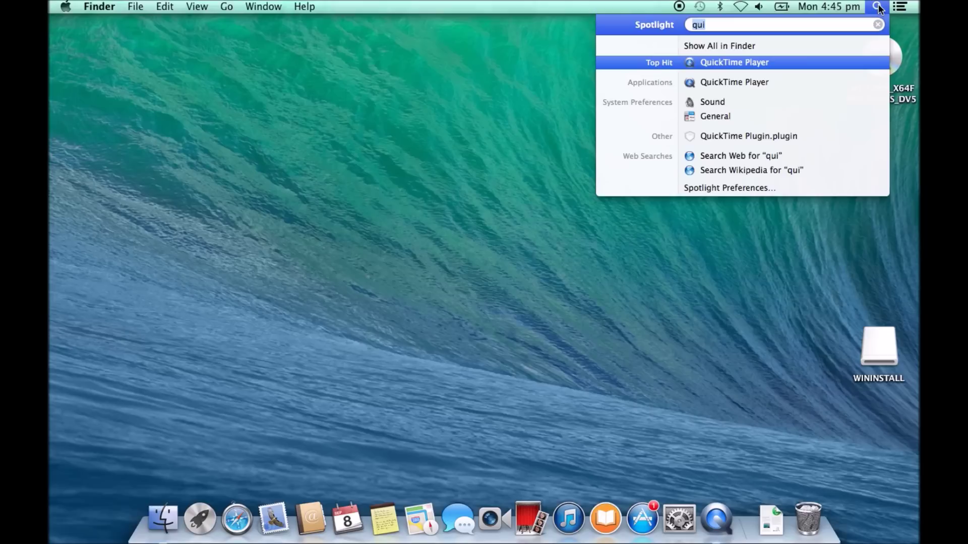
type("boo")
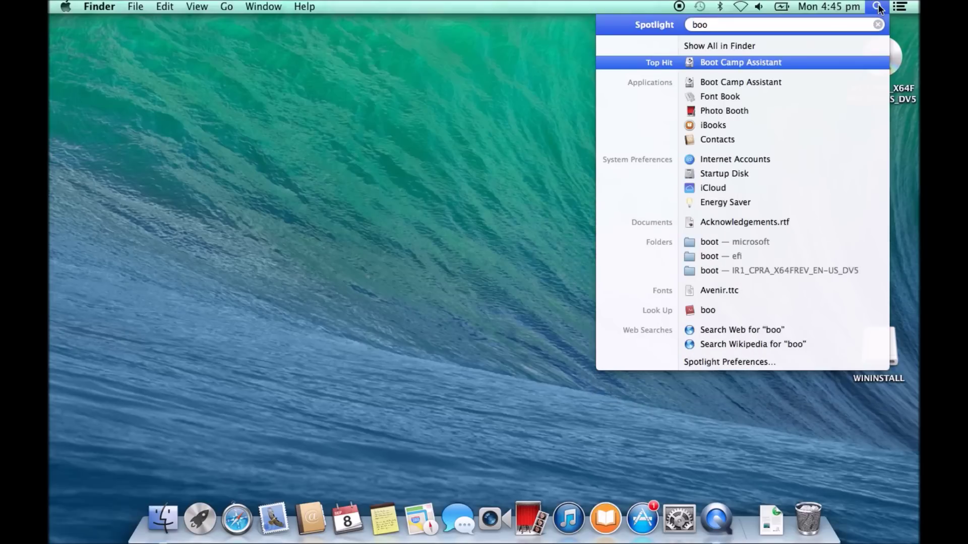
key("Return")
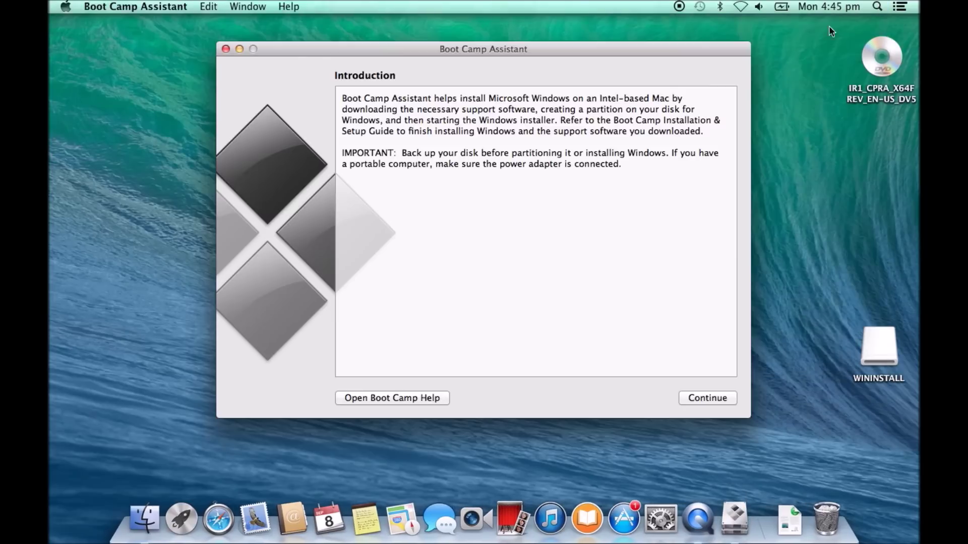
left_click(708, 397)
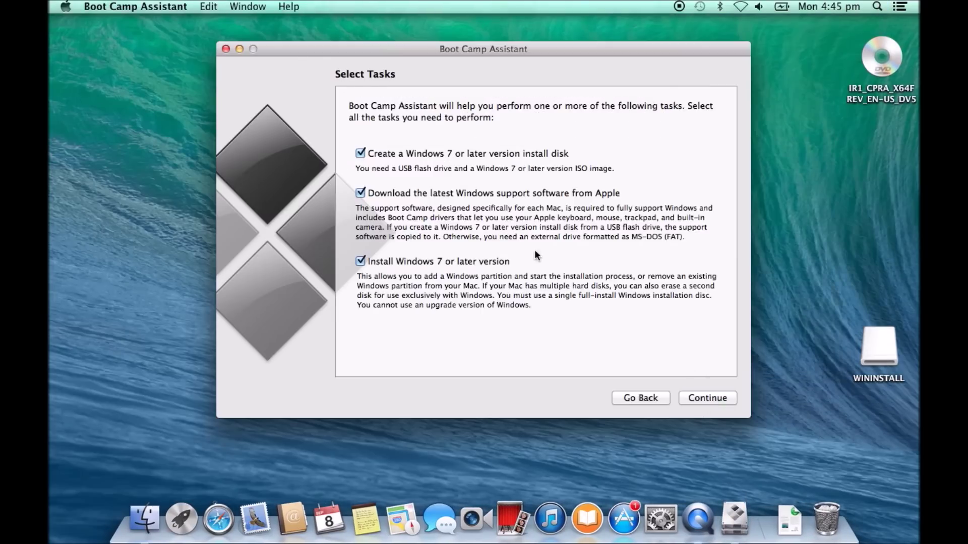
key("Return")
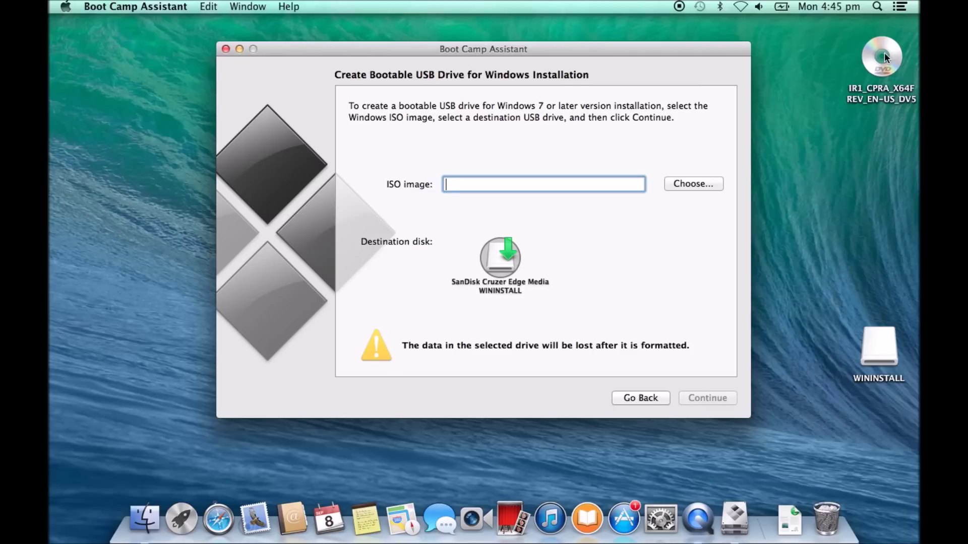
Step: Set the Windows DVD volume as the ISO image and confirm erasing WININSTALL
left_click_drag(884, 53, 591, 188)
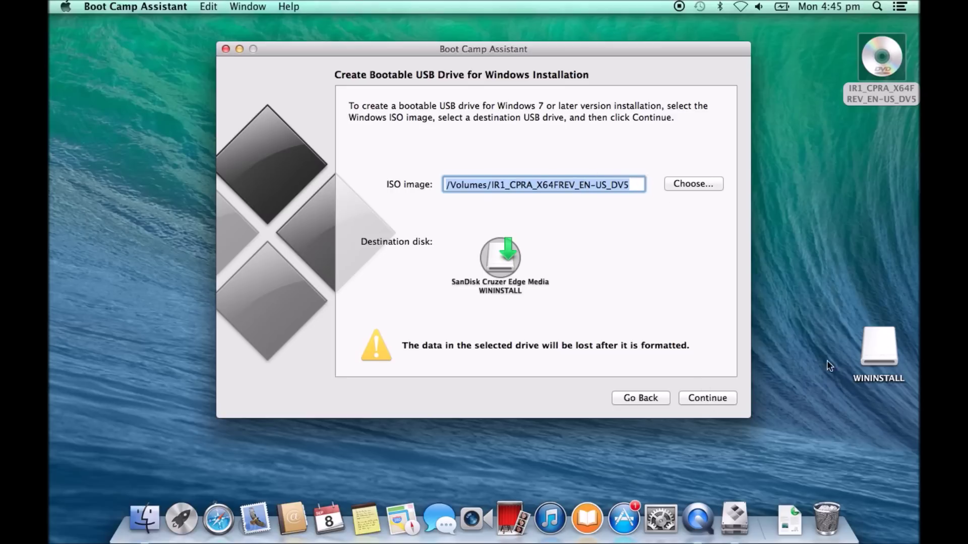
left_click(721, 400)
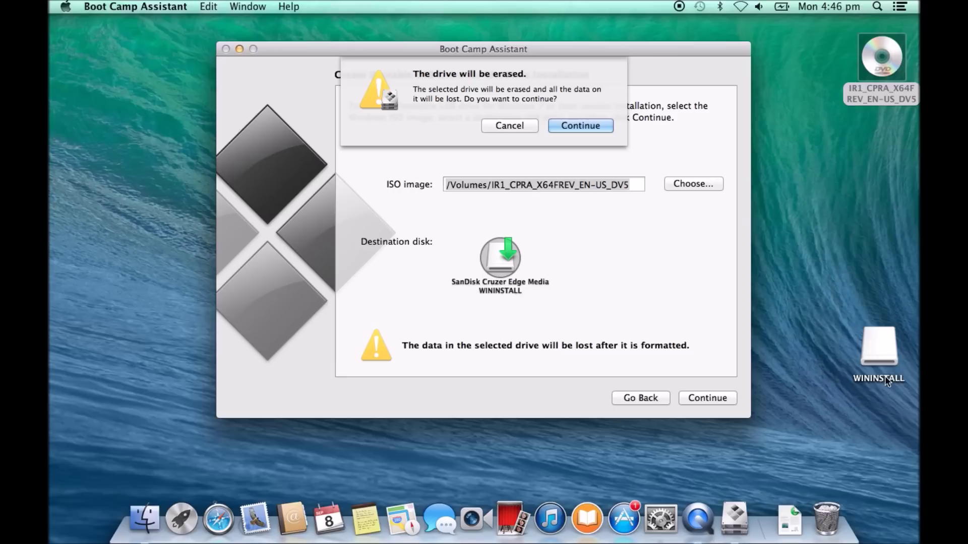
left_click(590, 126)
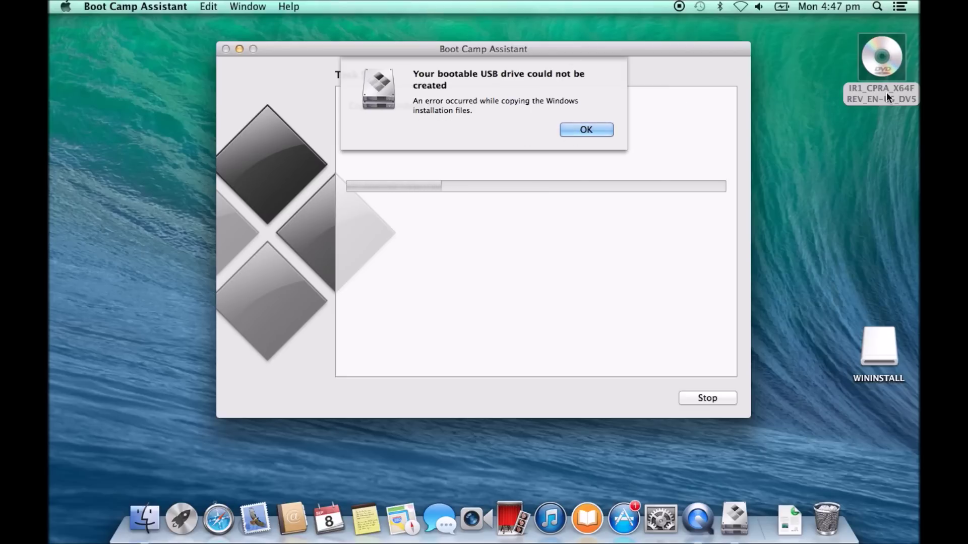
Step: Launch Disk Utility from the Utilities folder
left_click(165, 204)
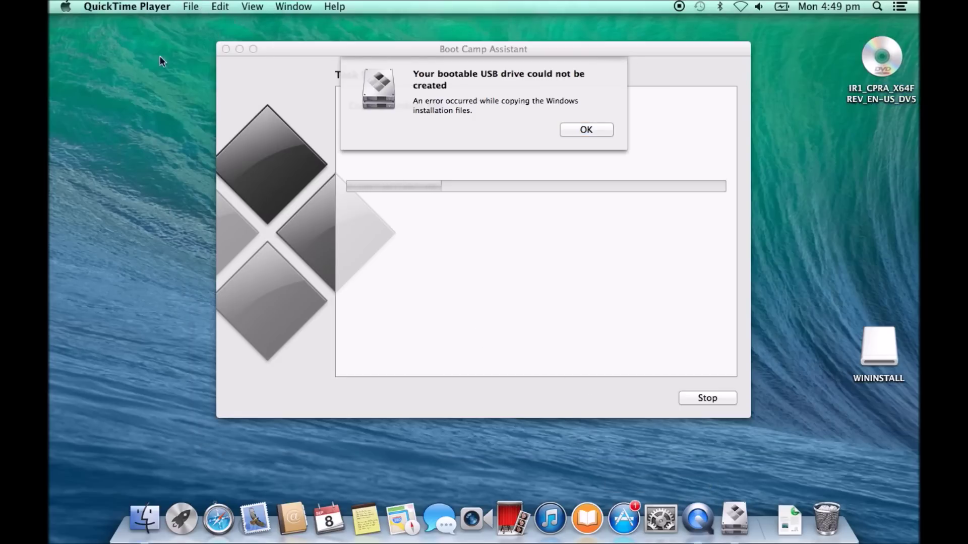
left_click(177, 39)
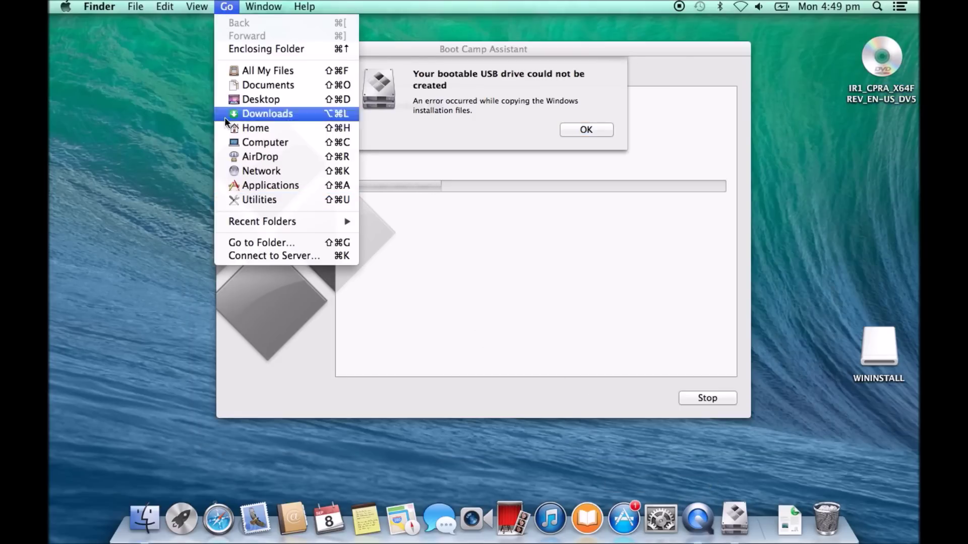
left_click(232, 199)
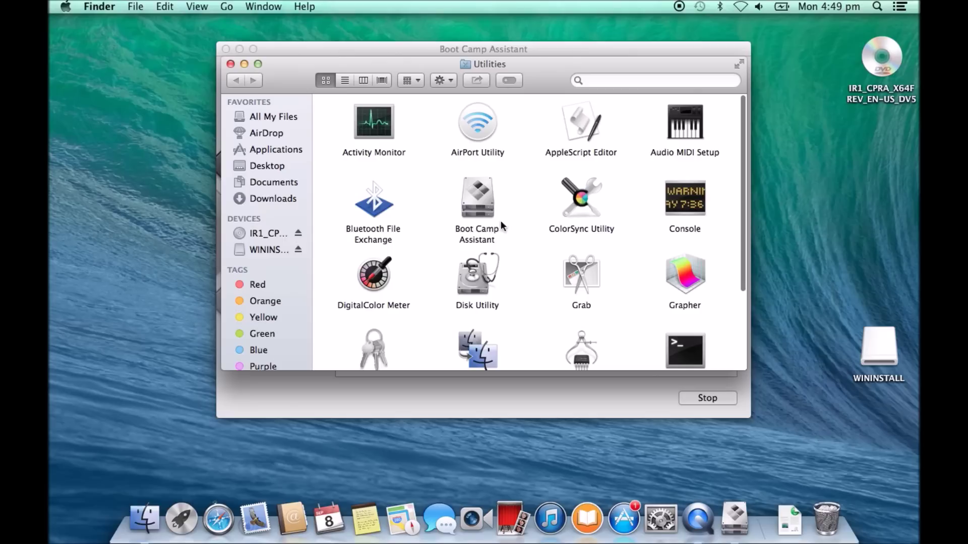
double_click(471, 276)
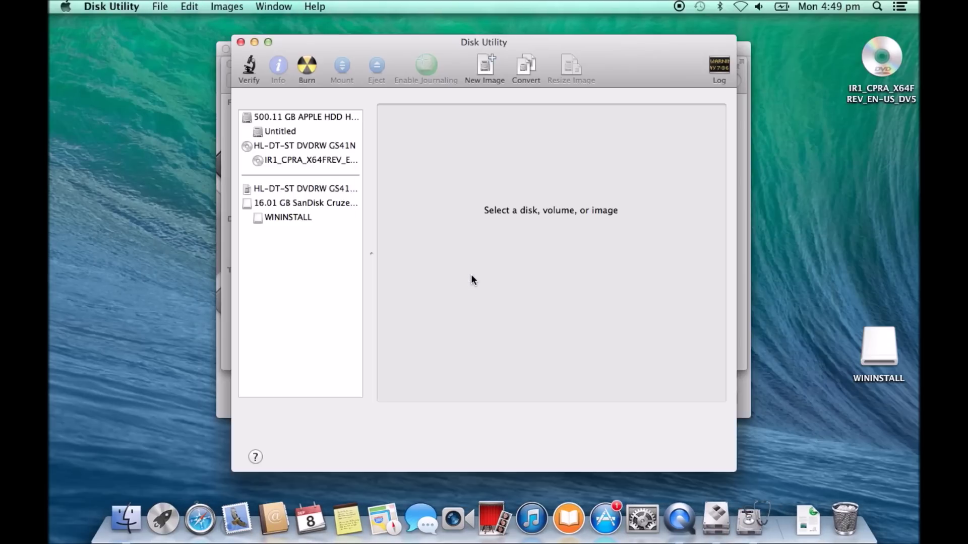
Step: Unmount the Windows DVD volume on the HL-DT-ST DVDRW GS41N drive and close Disk Utility
left_click(312, 146)
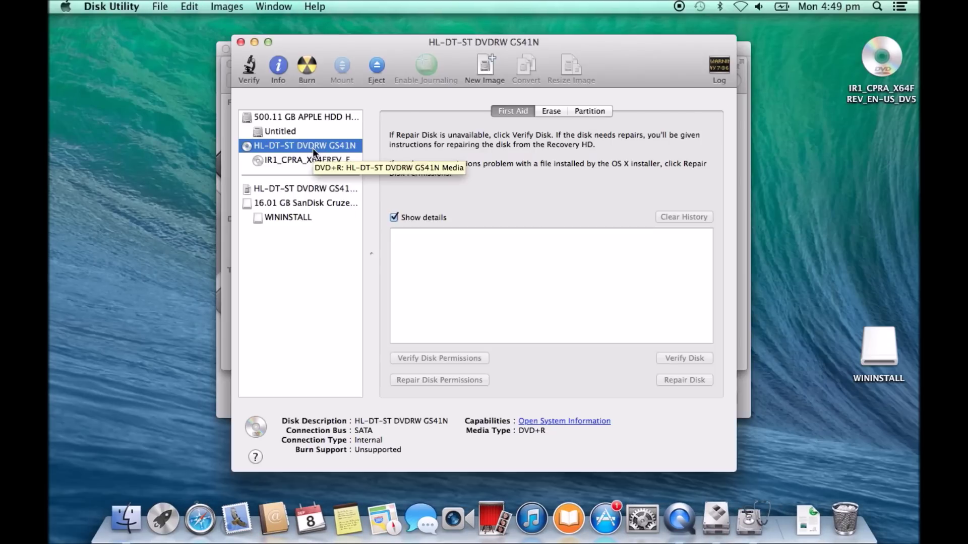
key("Down")
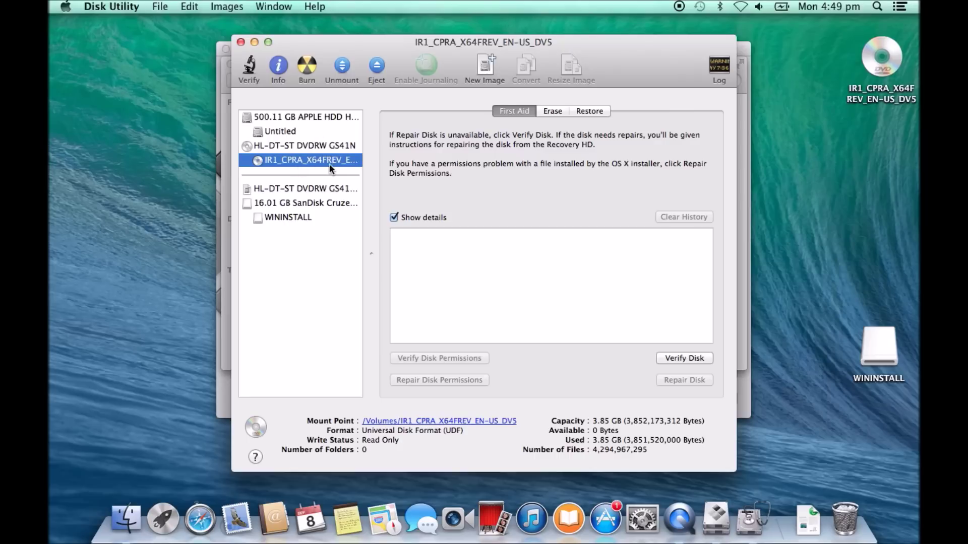
left_click(343, 68)
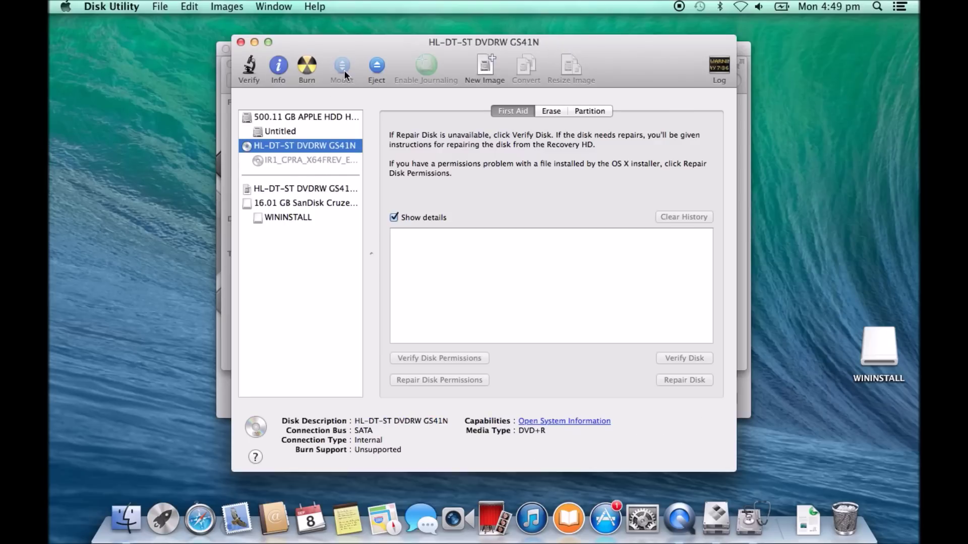
left_click(241, 42)
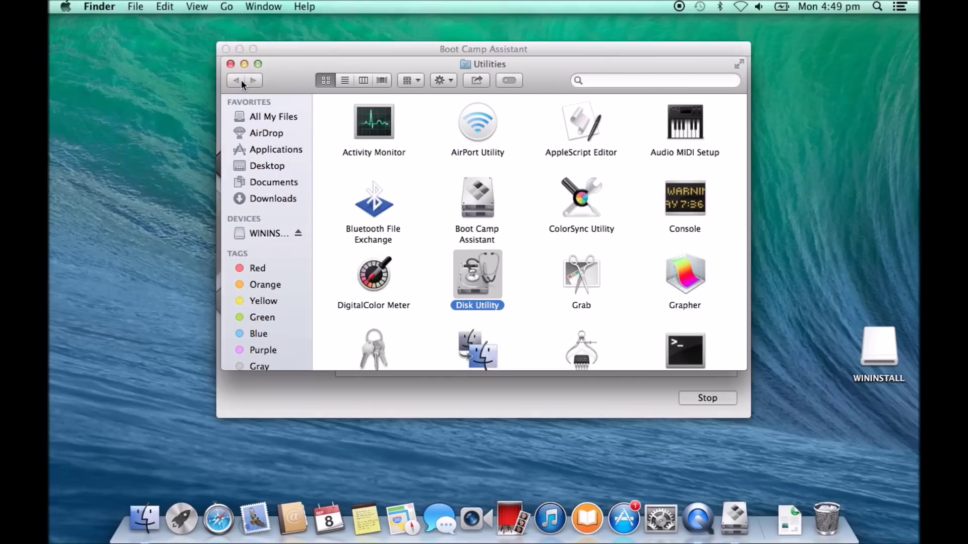
Step: Close the Utilities window, dismiss the copy error, cancel the copy and quit Boot Camp Assistant
left_click(231, 64)
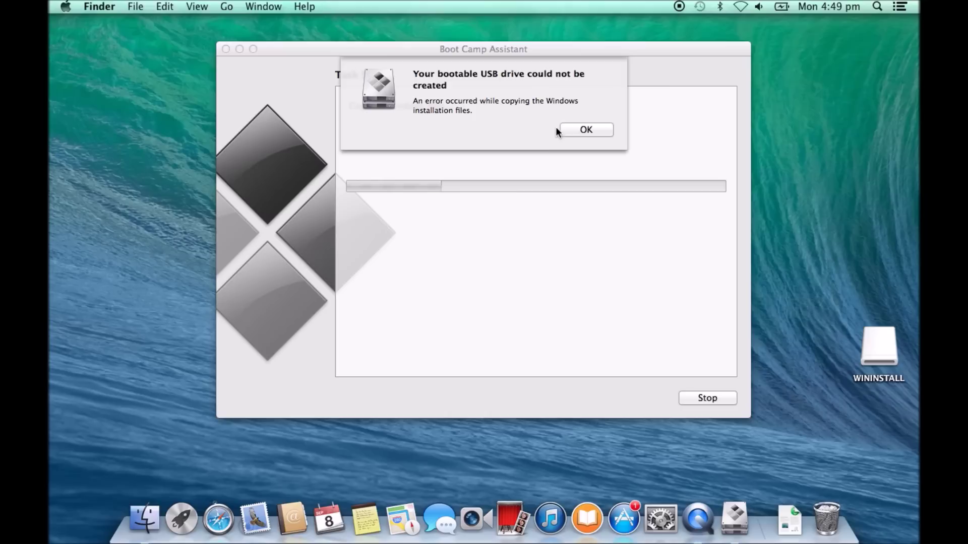
left_click(576, 129)
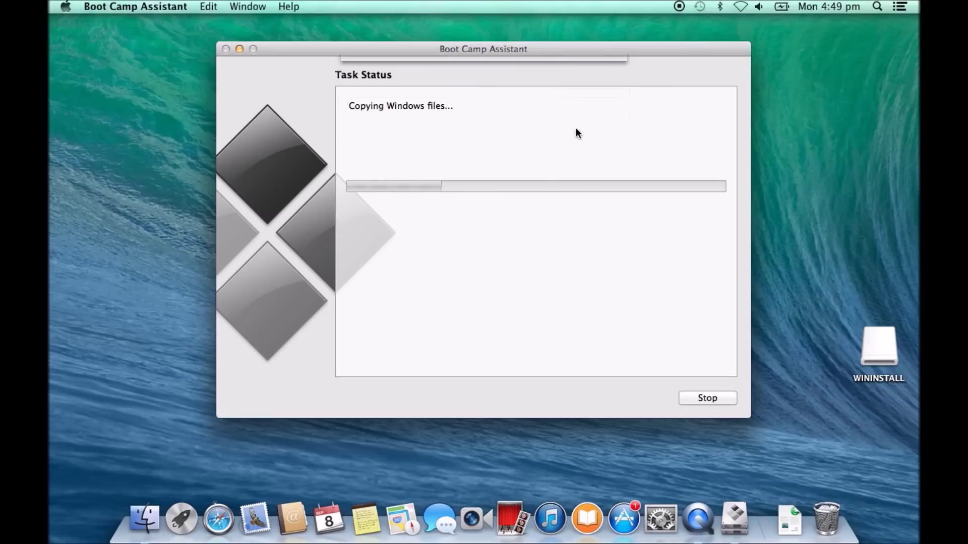
left_click(708, 398)
left_click(785, 190)
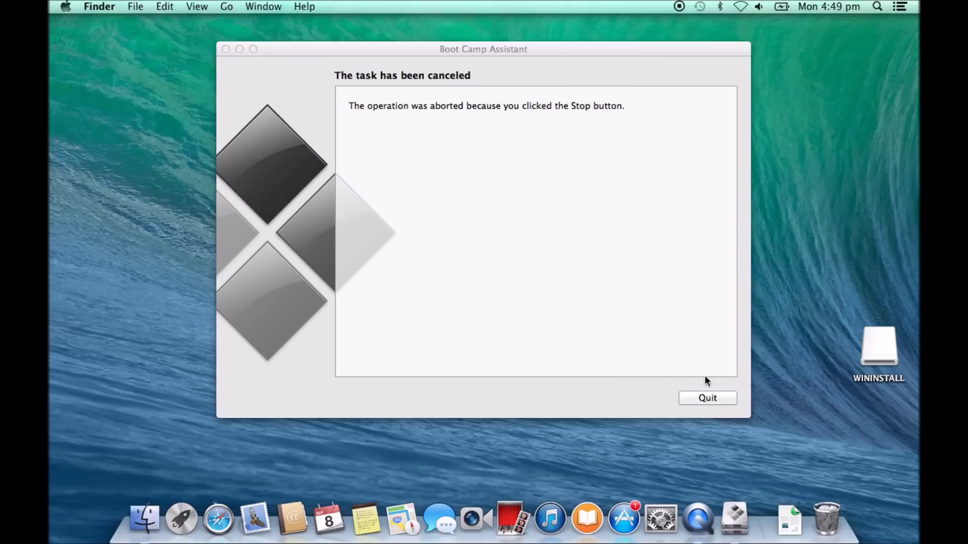
left_click(707, 399)
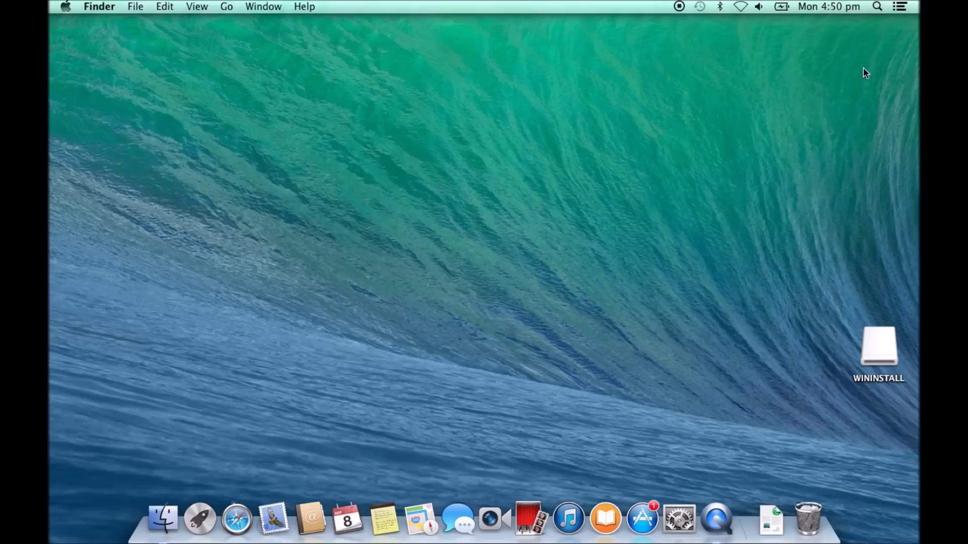
Step: Insert the Windows DVD and launch Disk Utility from the Utilities folder
key("XF86Eject")
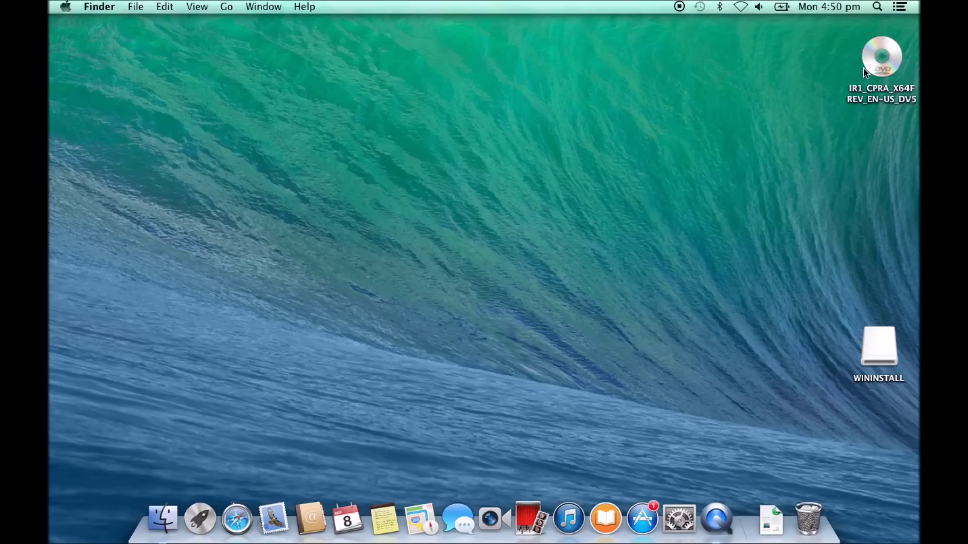
left_click(226, 7)
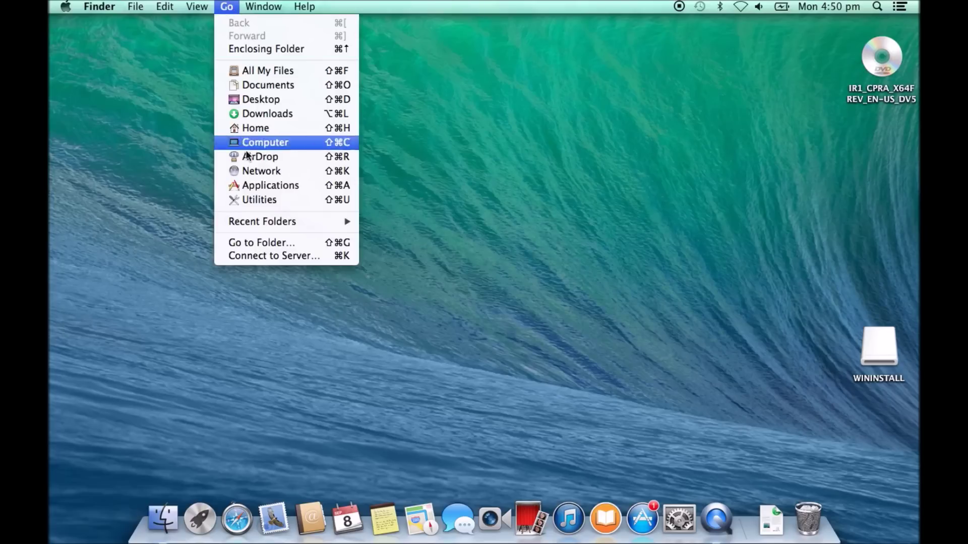
left_click(257, 199)
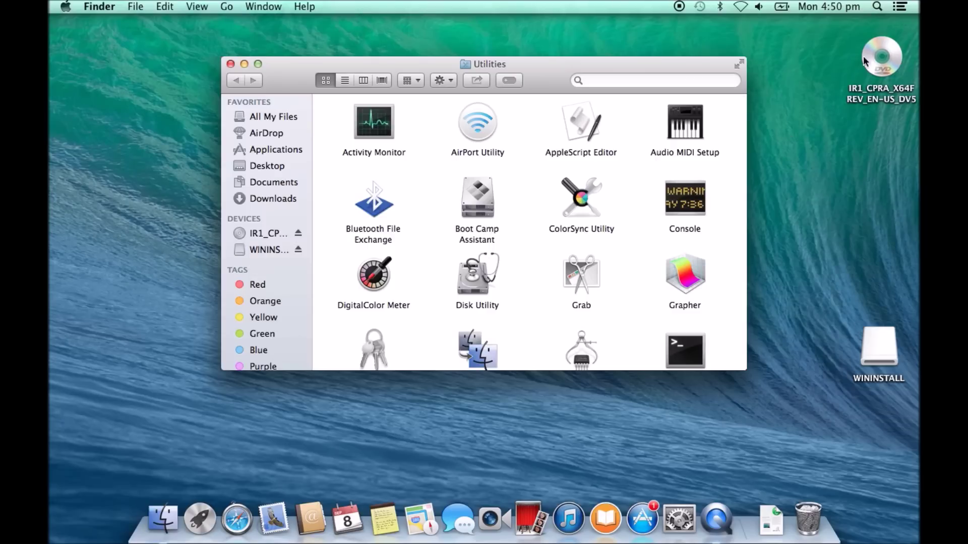
double_click(476, 277)
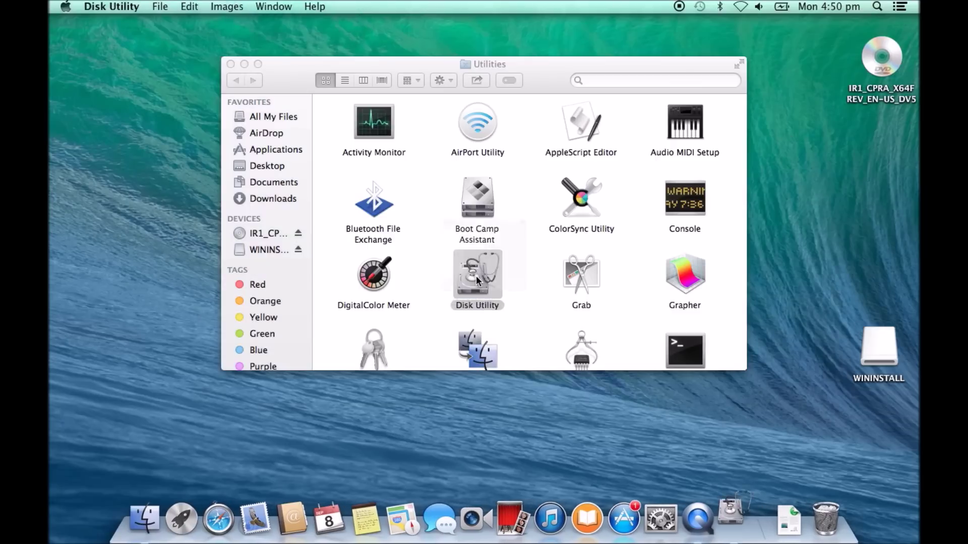
Step: Save a compressed image of the Windows DVD, IR1_CPRA_X64FREV_EN-US_DV5.dmg, to Documents
left_click(302, 160)
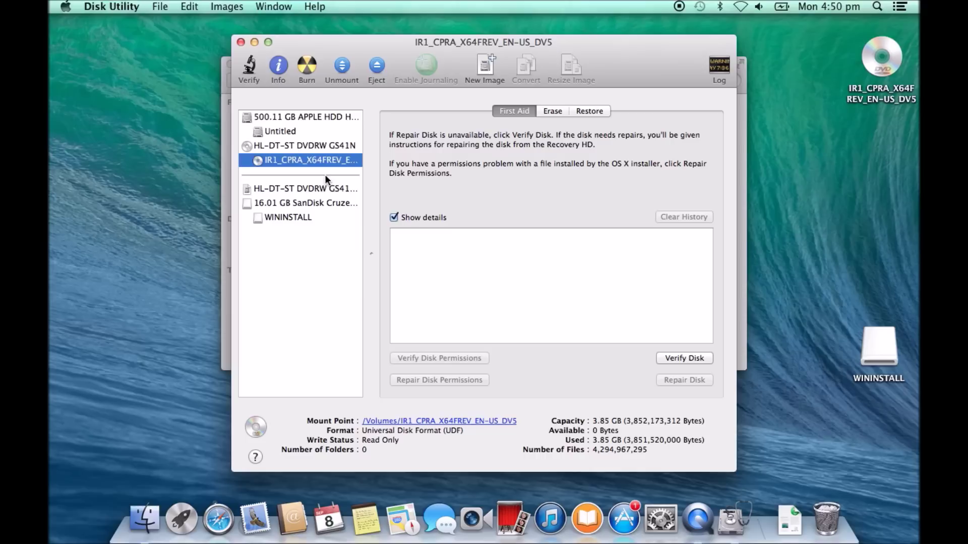
left_click(485, 68)
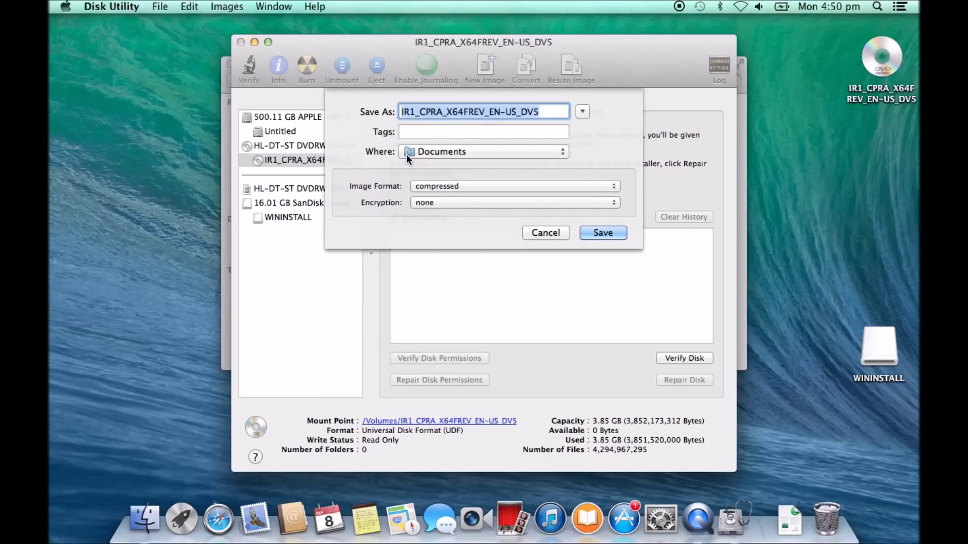
left_click(615, 232)
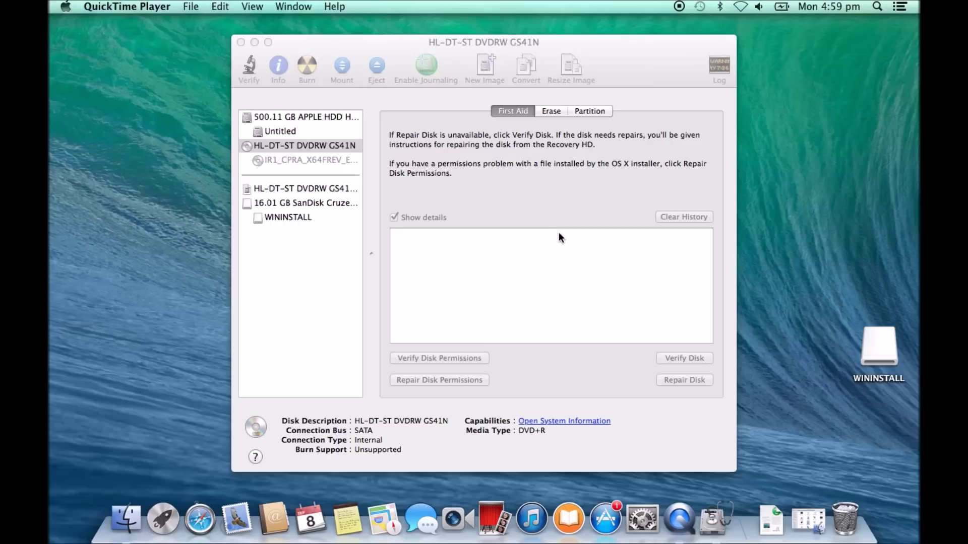
Step: Close Disk Utility, relaunch Boot Camp Assistant via Spotlight and pass the Introduction page
left_click(241, 41)
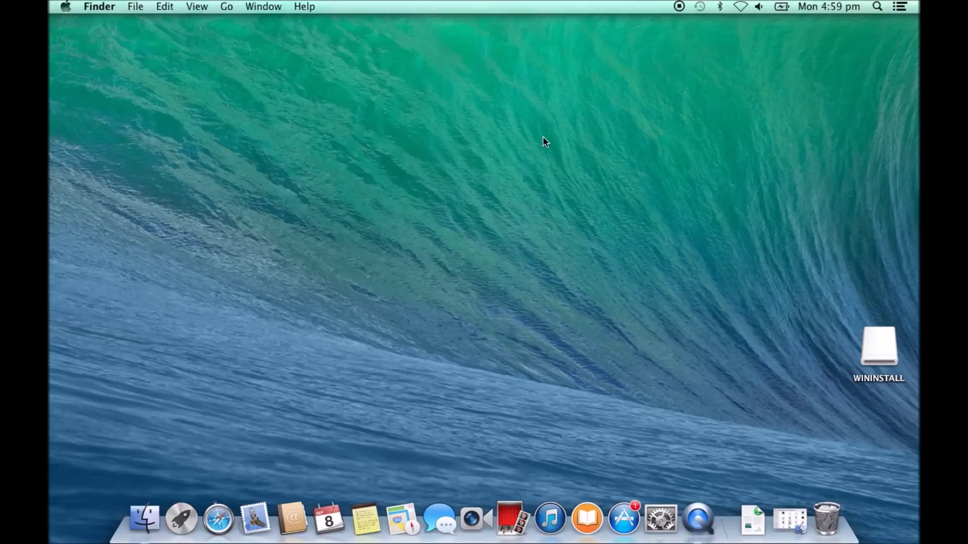
left_click(877, 6)
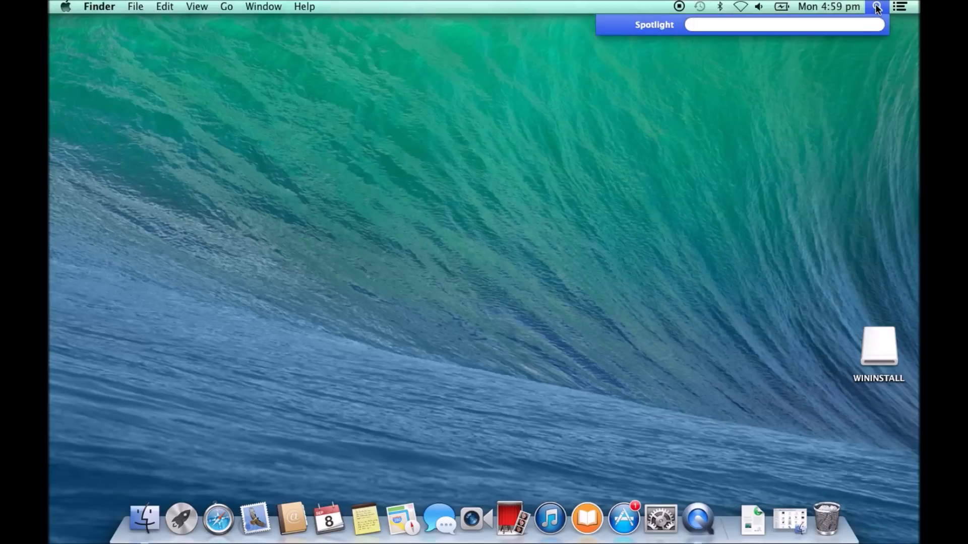
type("bot")
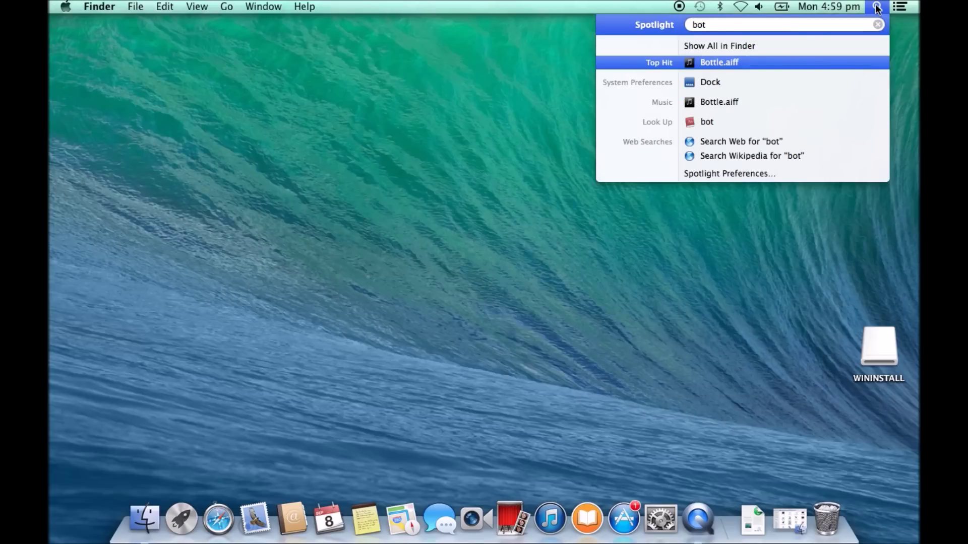
key("BackSpace")
type("ot")
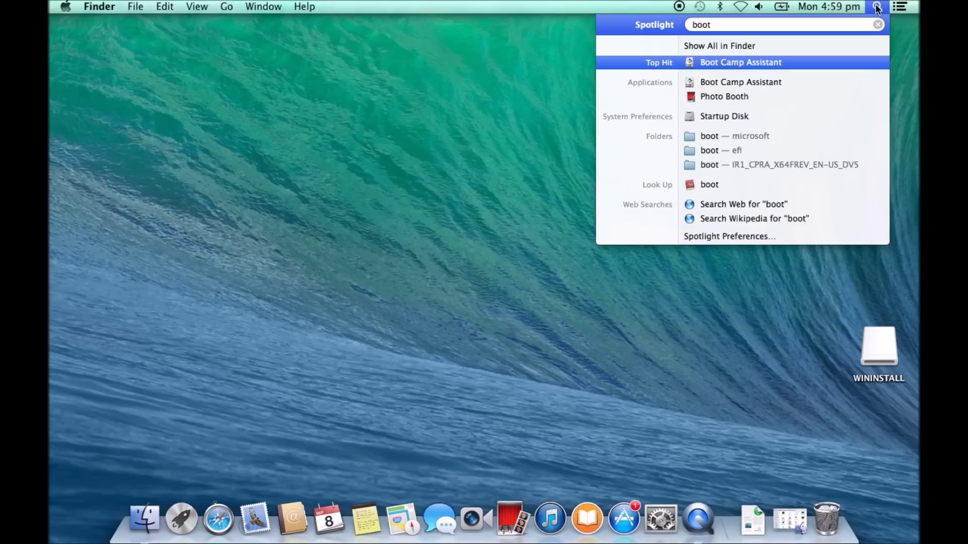
key("Return")
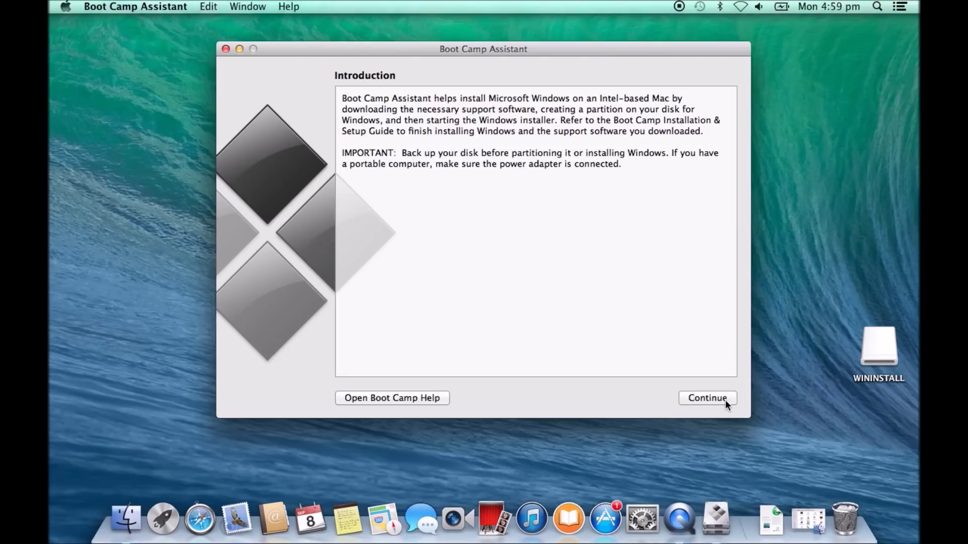
left_click(725, 397)
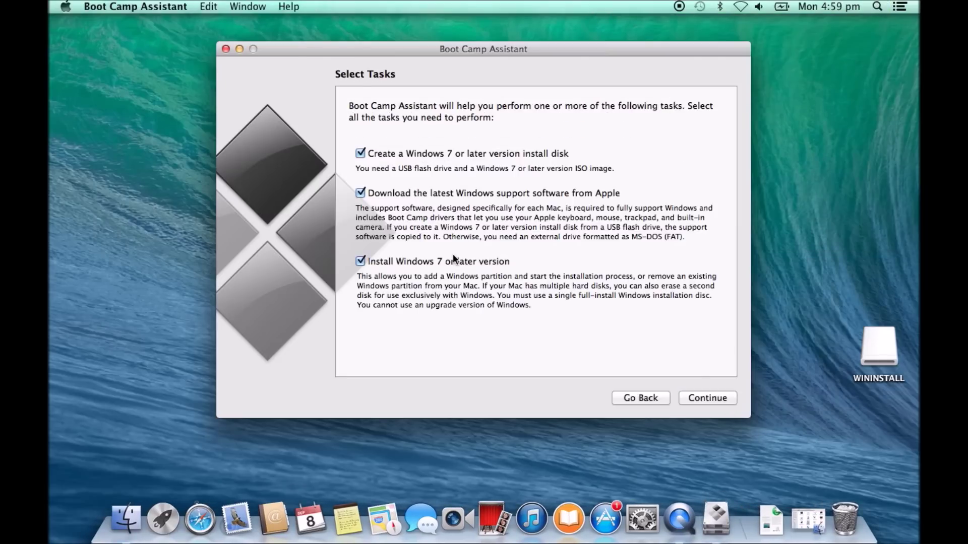
Step: Choose Documents/IR1_CPRA_X64FREV_EN-US_DV5.dmg as the ISO image and continue to the erase warning
left_click(710, 400)
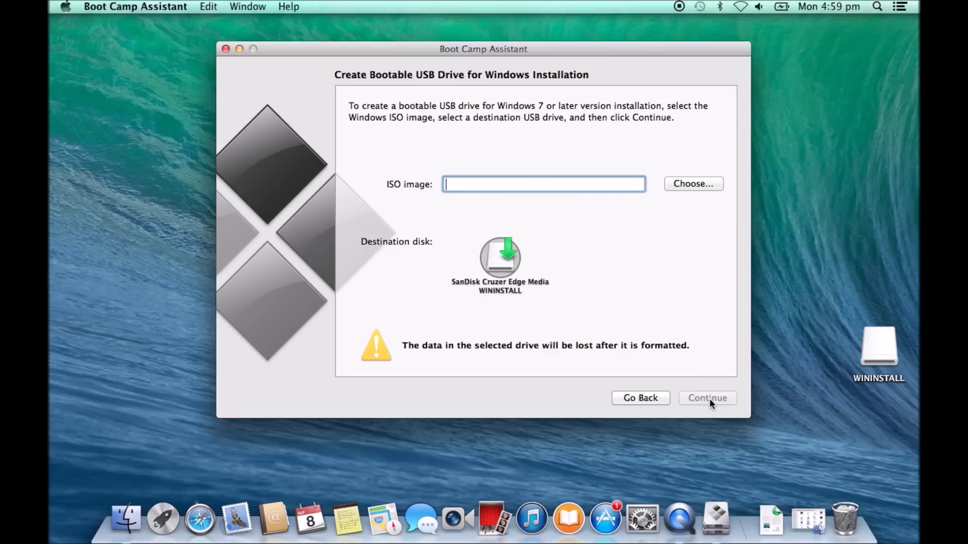
left_click(691, 184)
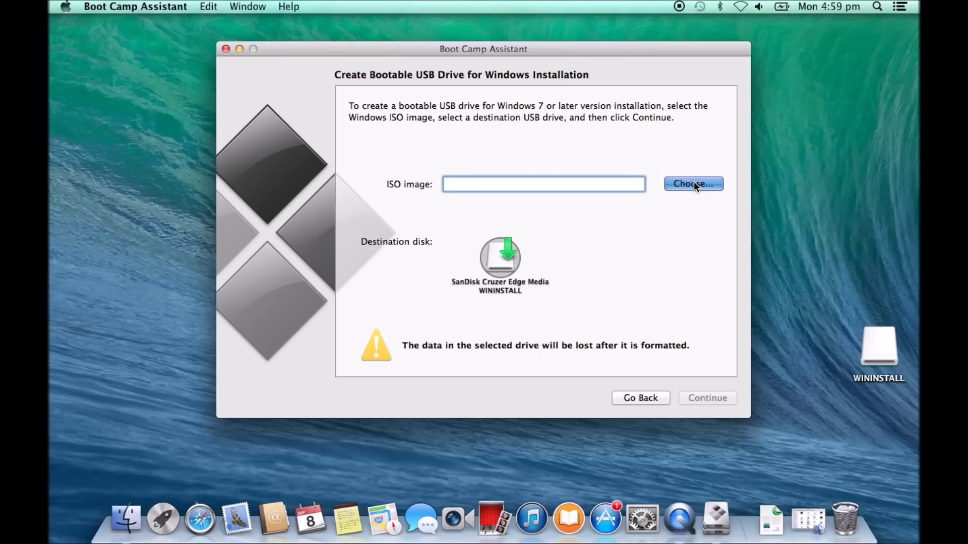
double_click(552, 130)
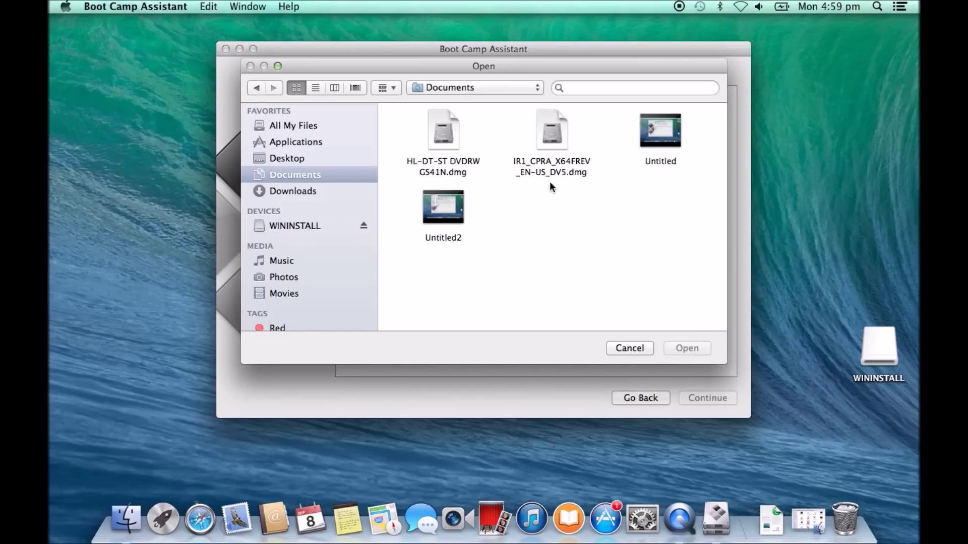
left_click(551, 163)
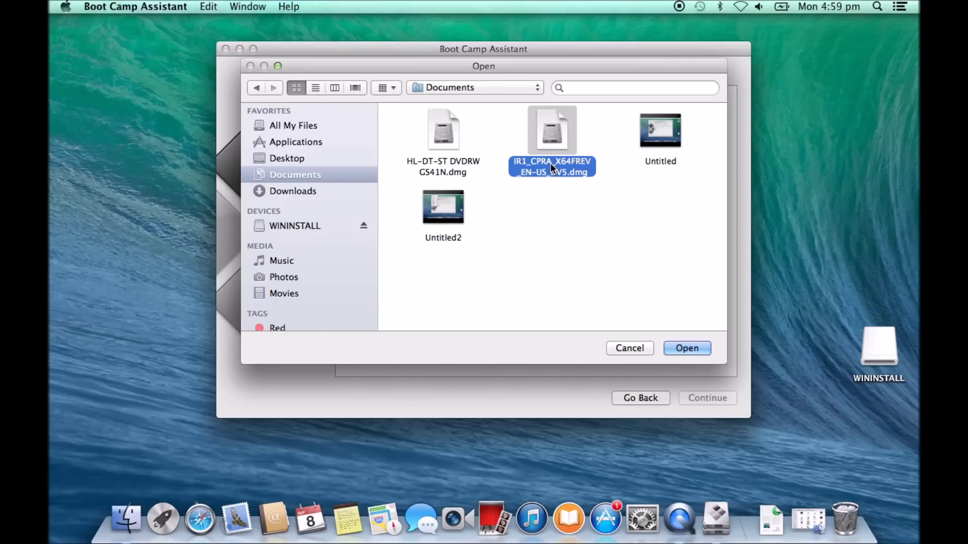
left_click(688, 348)
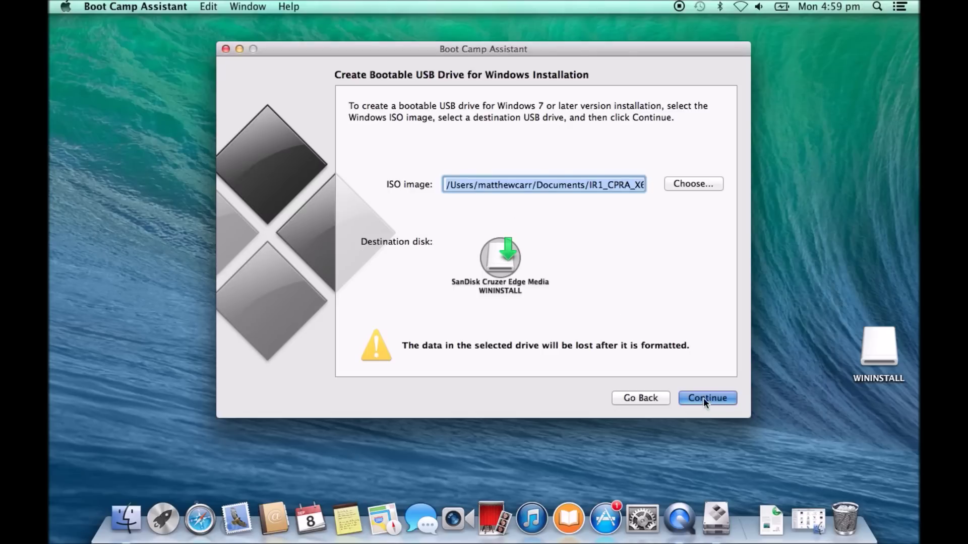
key("Return")
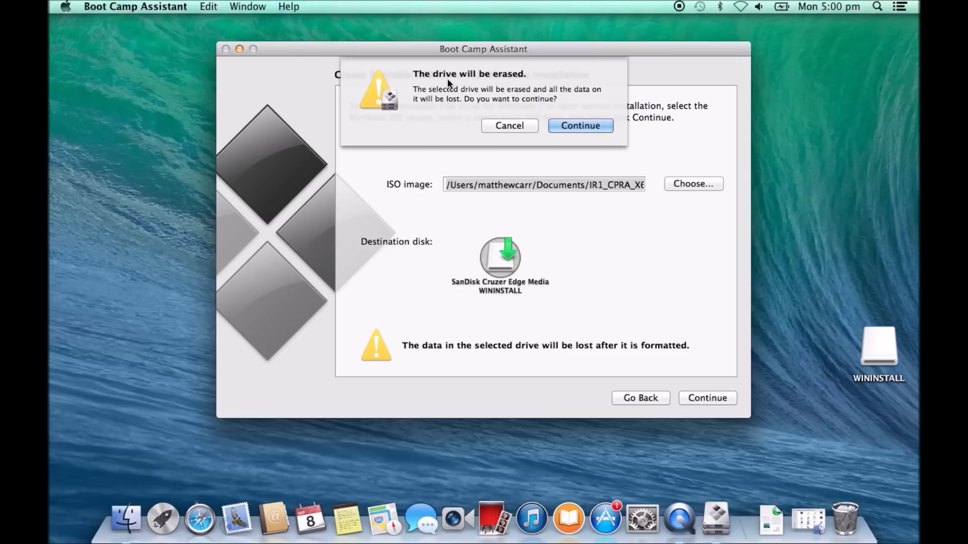
Step: Confirm erasing the WININSTALL drive so formatting begins
left_click(578, 123)
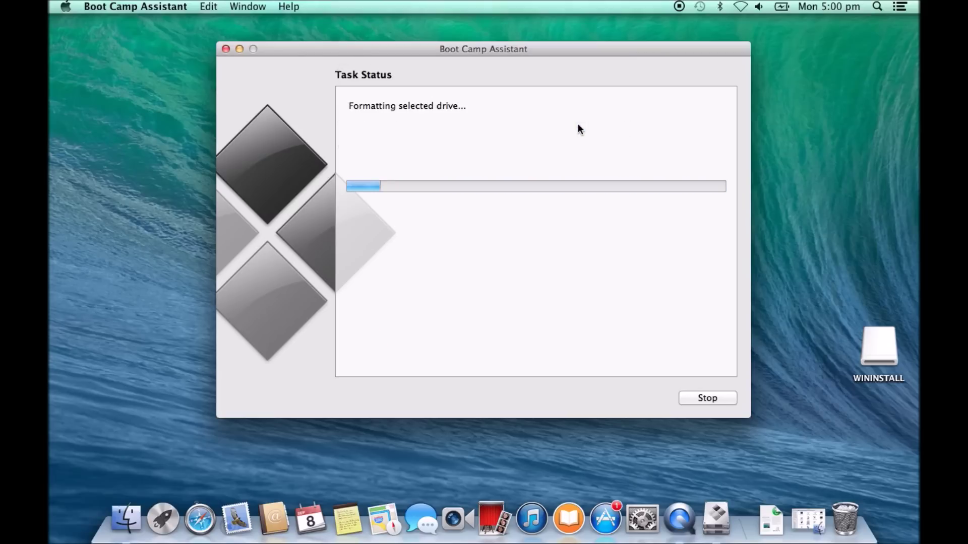